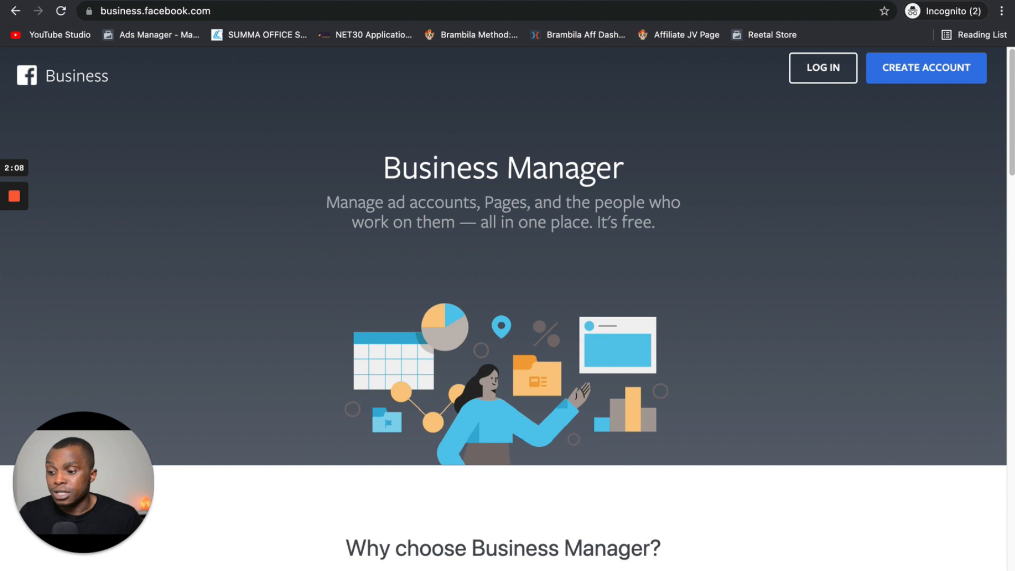
From the logged-in Business Manager Home, start creating a new business via the account dropdown's Create option
left_click(584, 570)
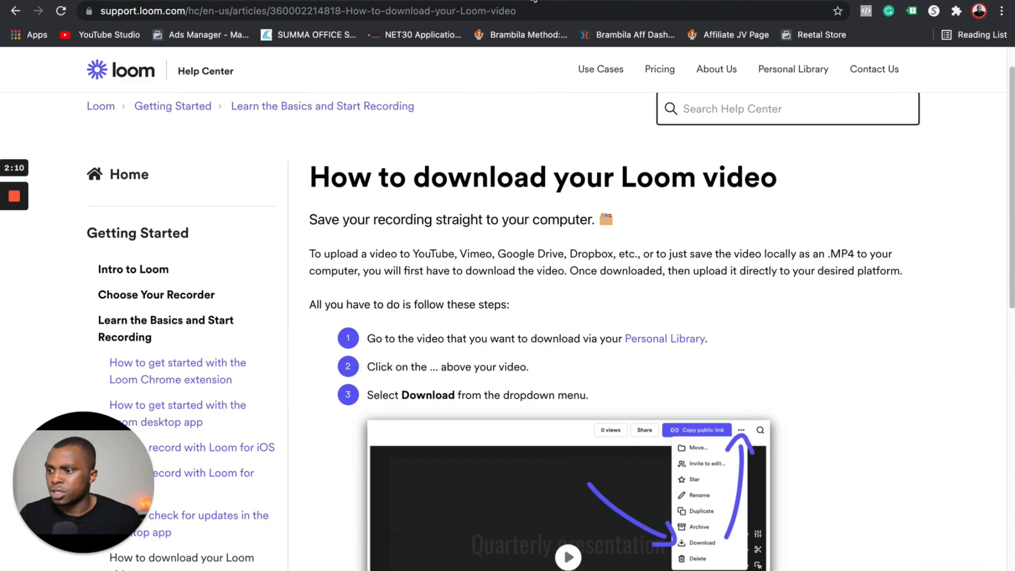
left_click(586, 1)
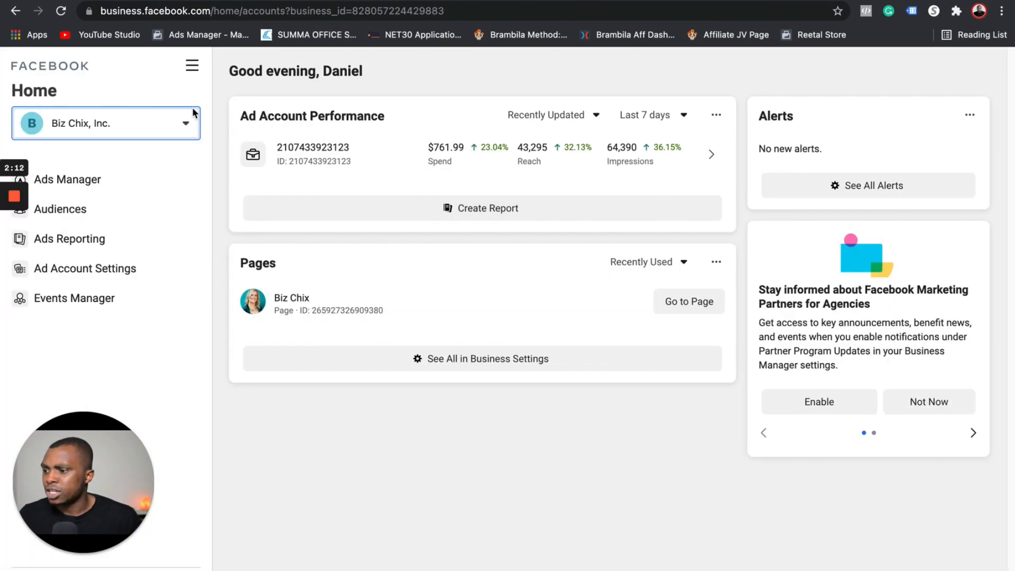
left_click(182, 125)
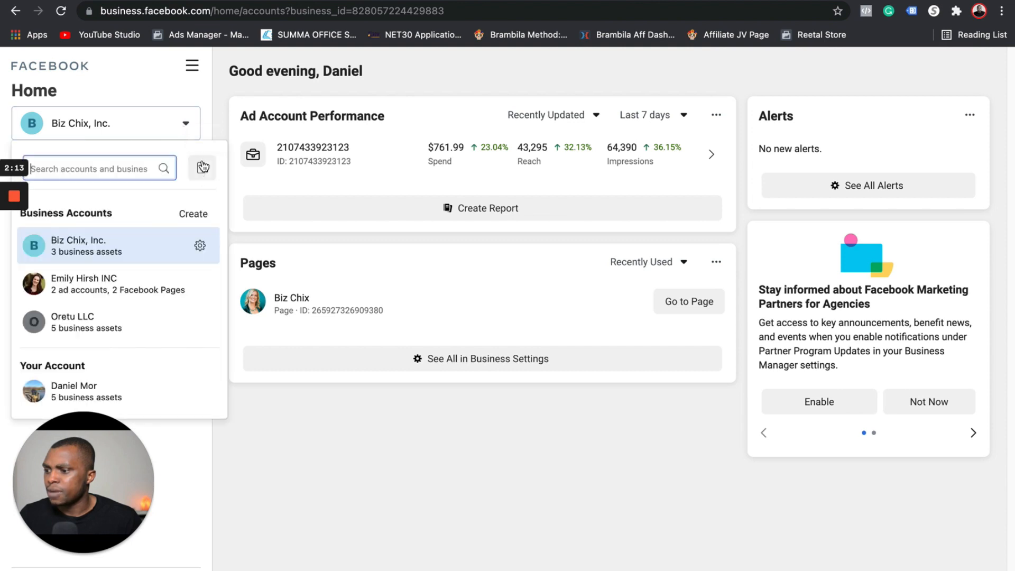
left_click(193, 215)
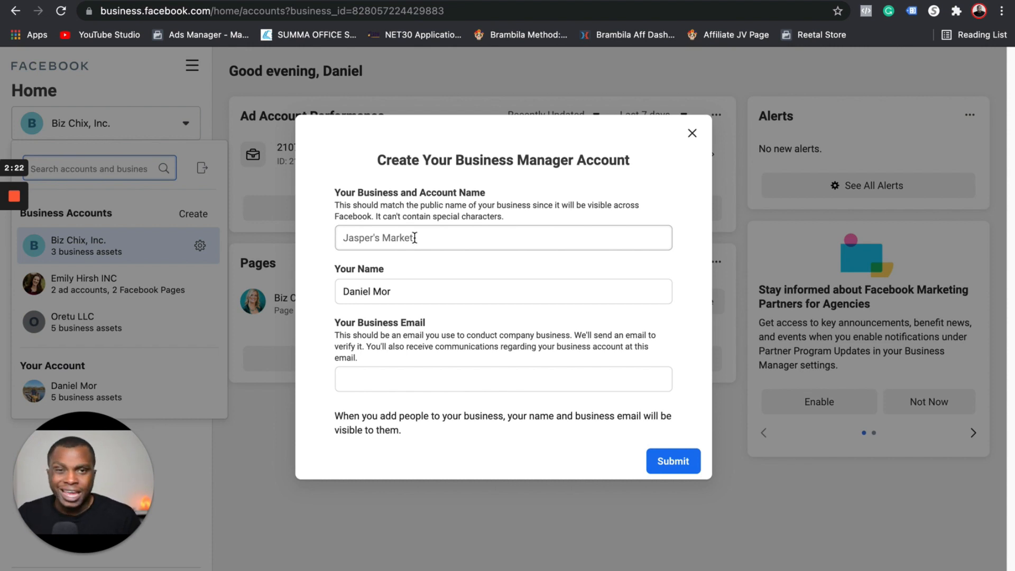
Enter 'Daniel's test' as the new business account name
left_click(414, 238)
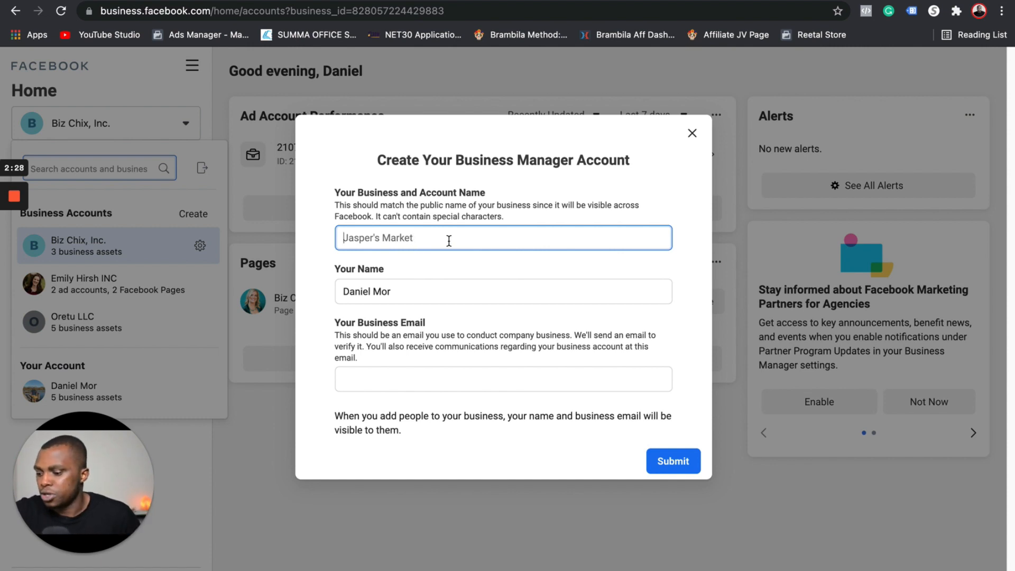
type("Dan")
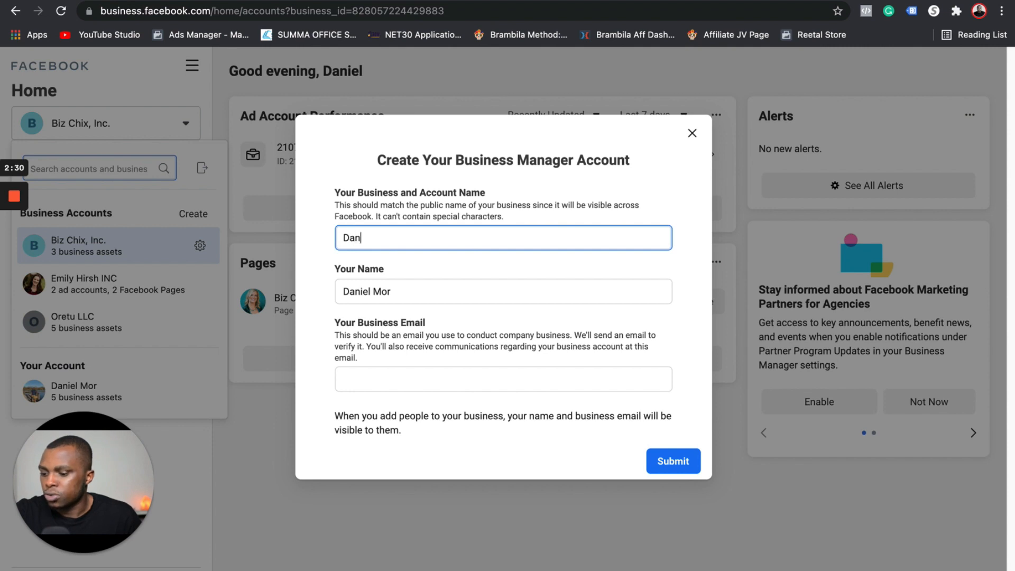
type("iel's test")
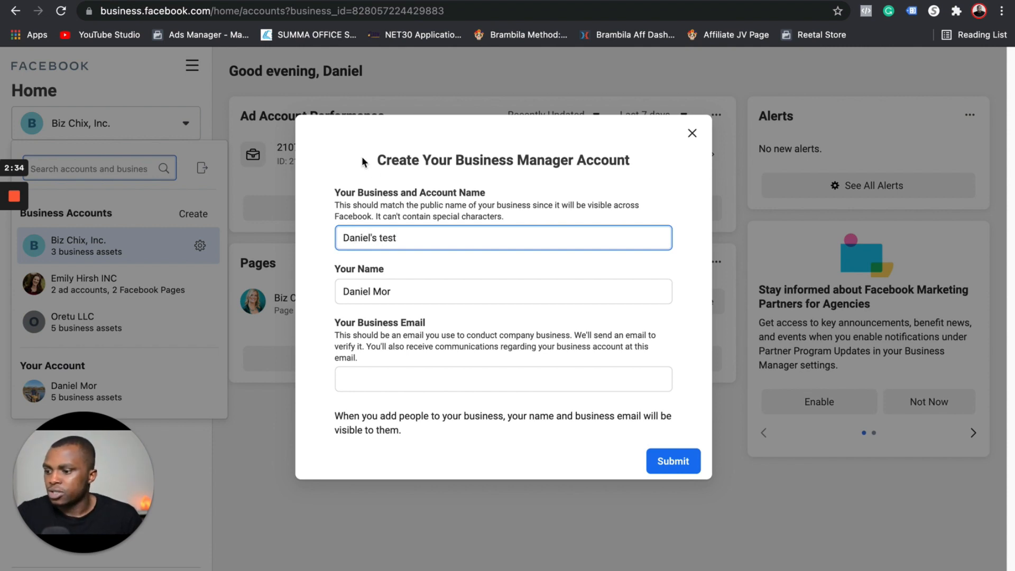
left_click_drag(401, 292, 375, 291)
key("BackSpace")
type("test")
Add the business email, submit the account, and go to gmail.com
left_click(421, 384)
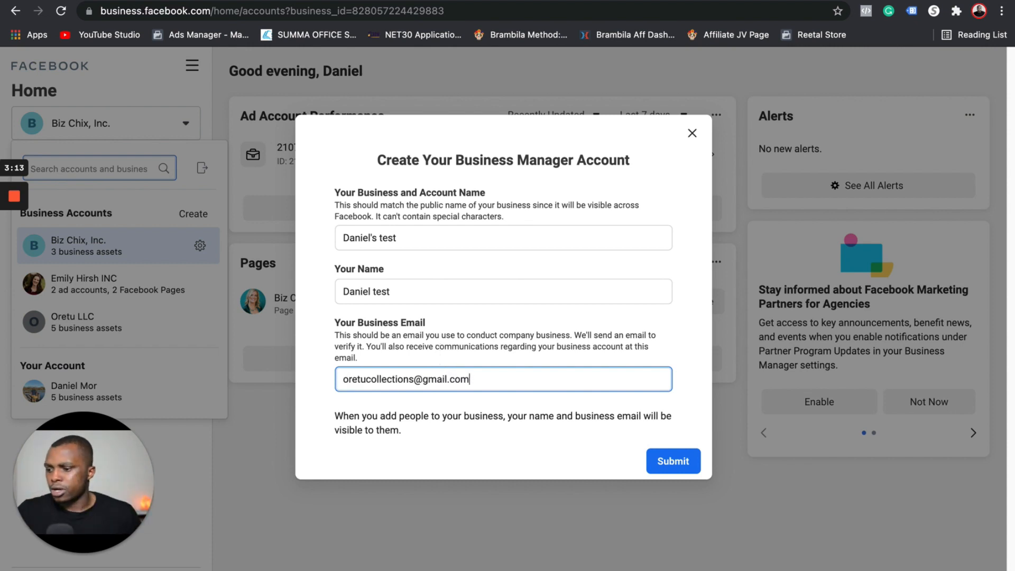
left_click(649, 464)
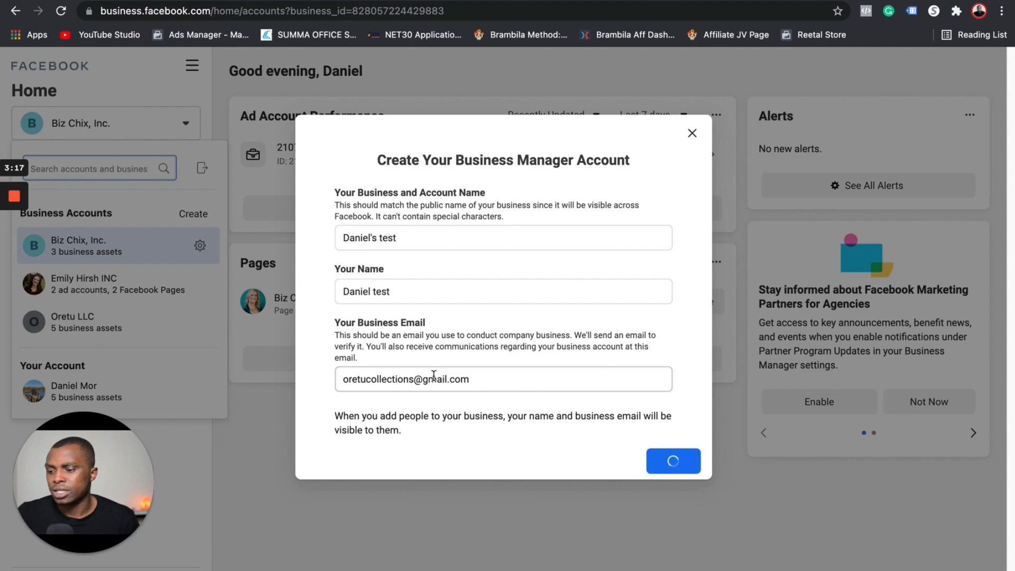
left_click(654, 335)
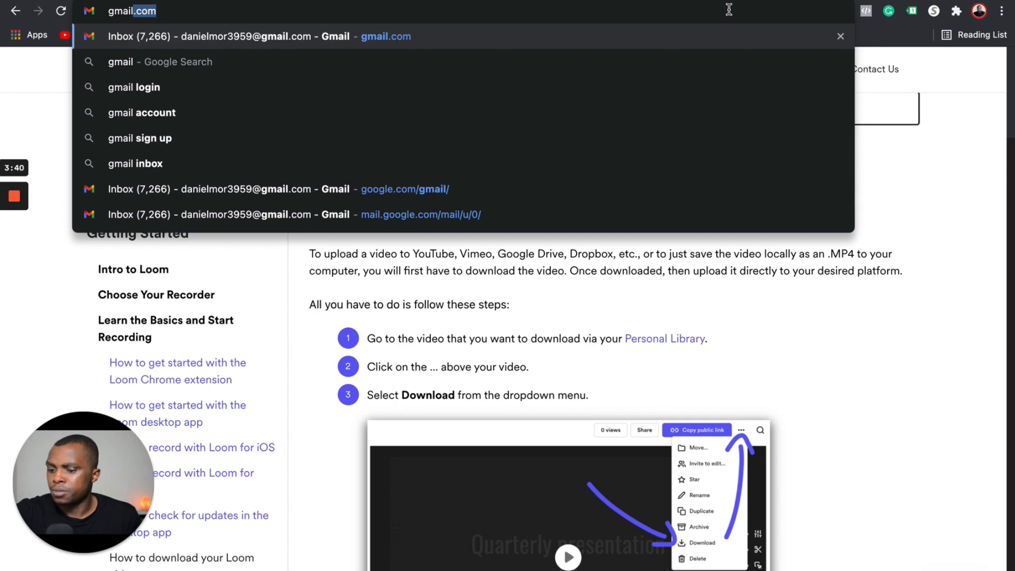
key("Return")
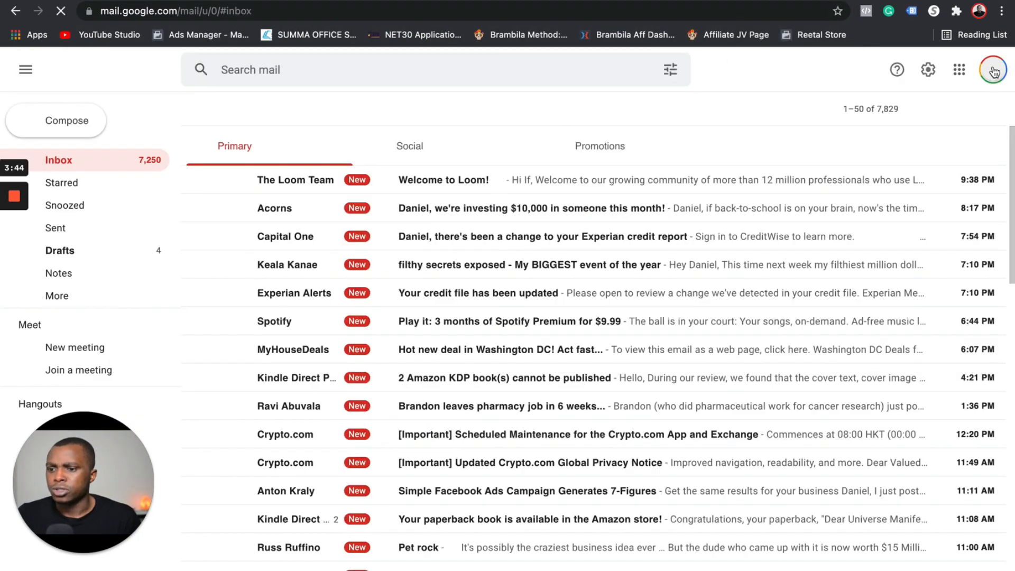
Switch Gmail to the business email account and find Facebook's verification email under Social
left_click(994, 73)
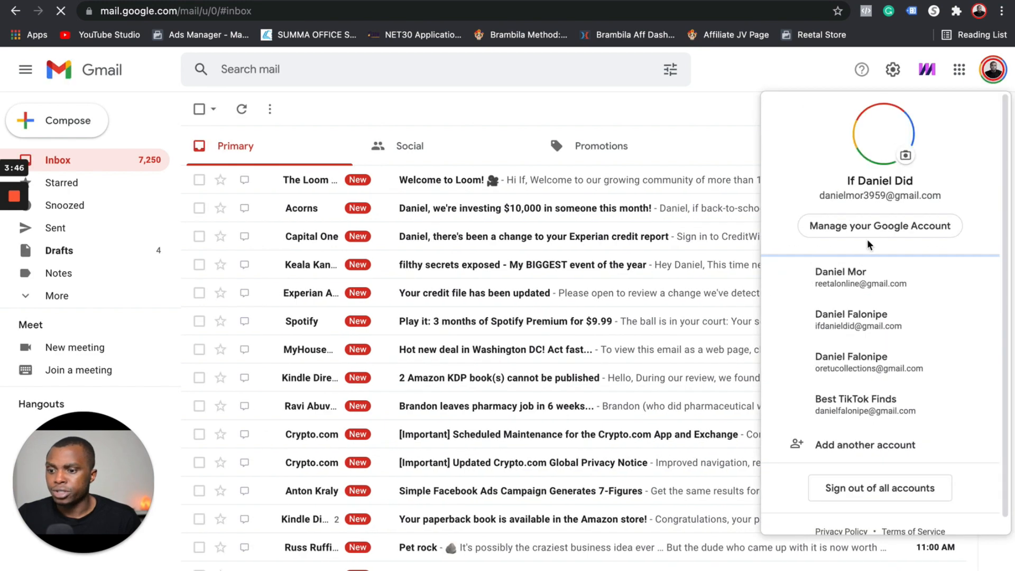
left_click(865, 357)
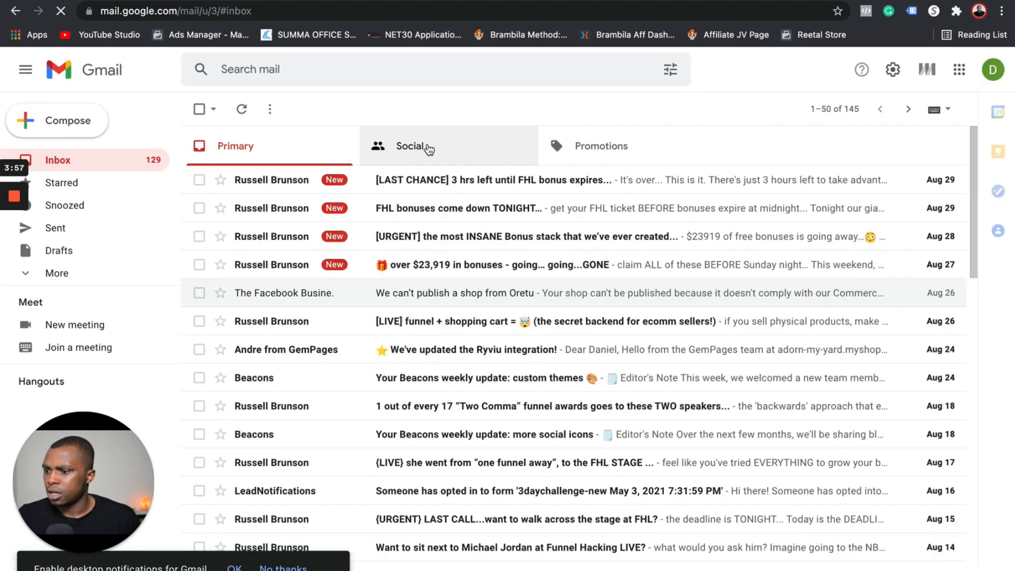
left_click(423, 145)
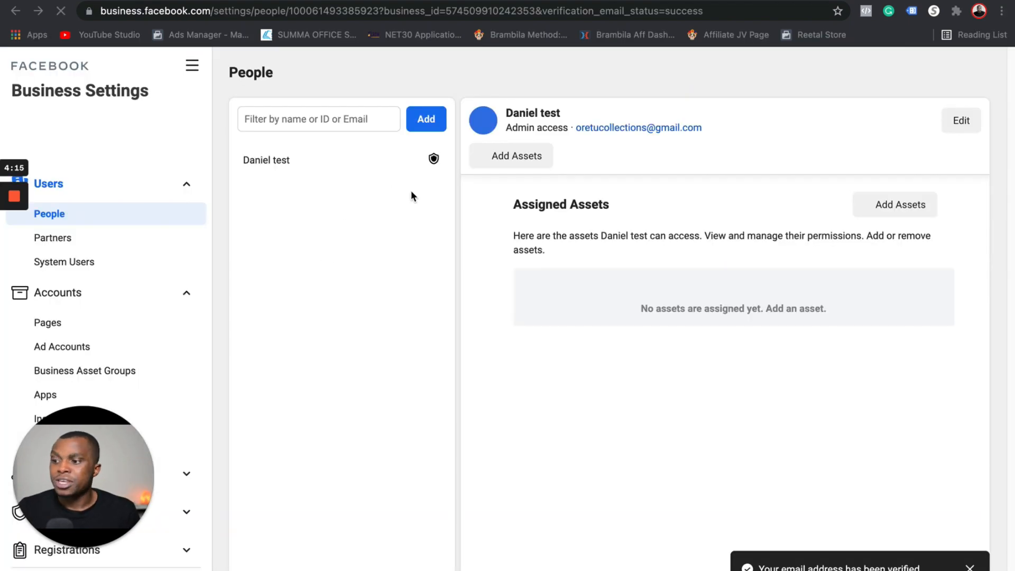
Open Accounts > Ad Accounts in Business Settings, showing Daniel's test has no ad accounts
left_click_drag(155, 501, 901, 505)
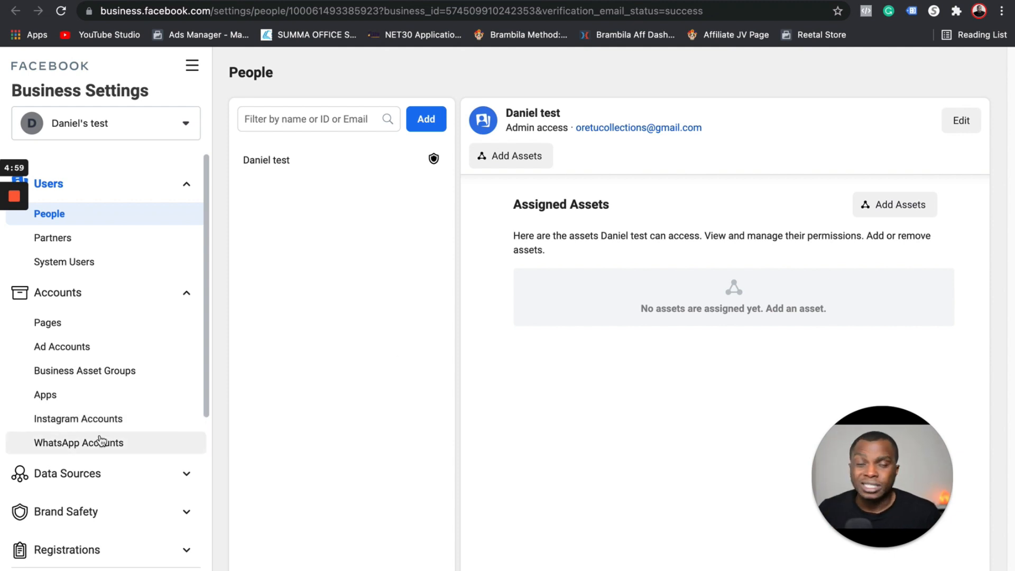
left_click(82, 347)
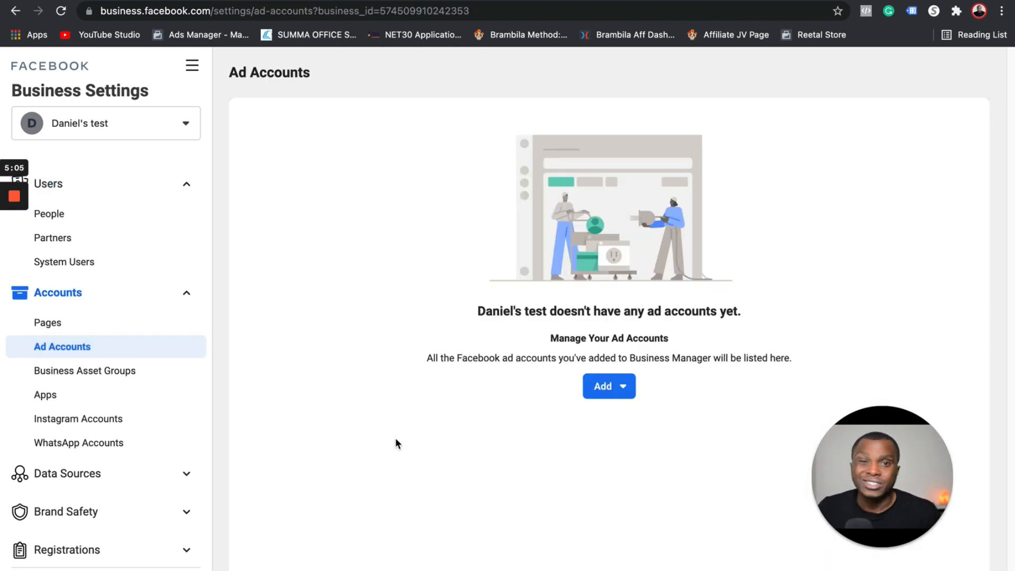
left_click(616, 396)
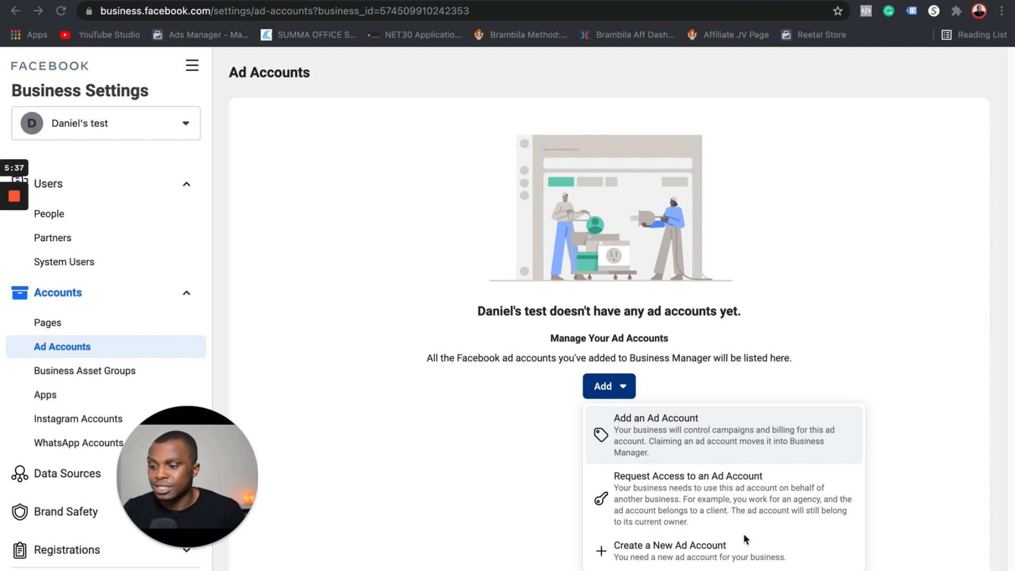
left_click(700, 557)
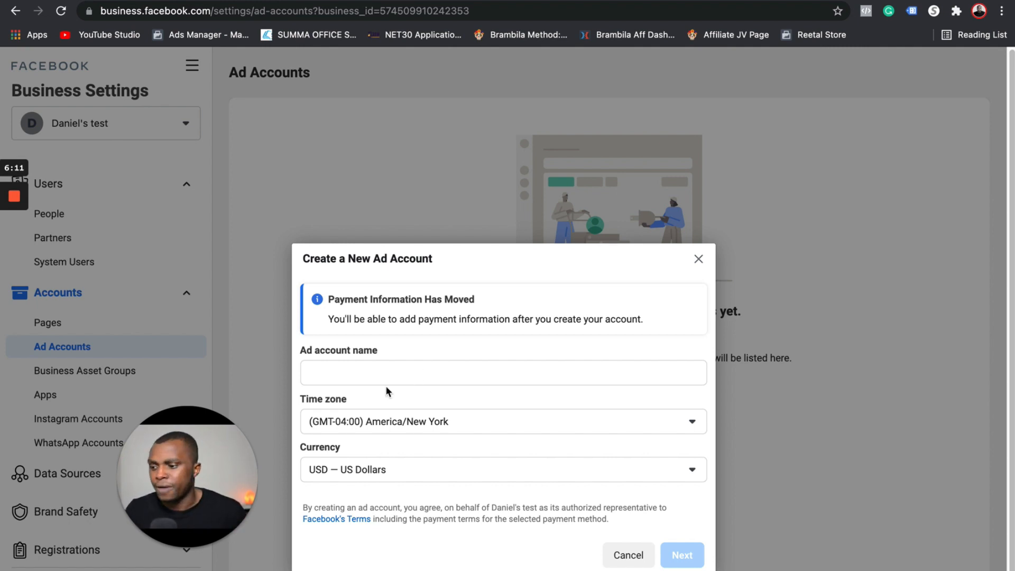
left_click(697, 260)
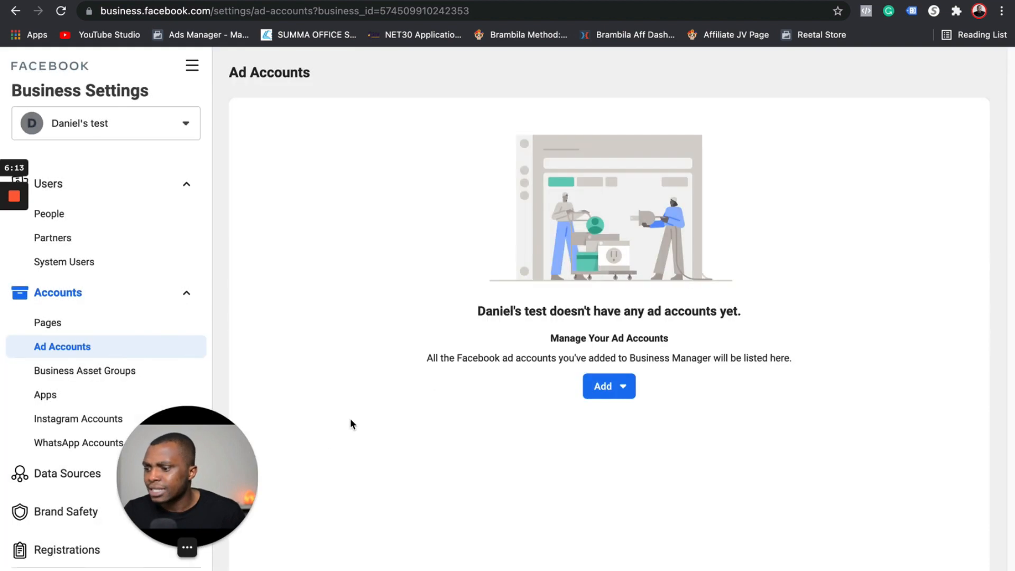
left_click_drag(207, 476, 903, 536)
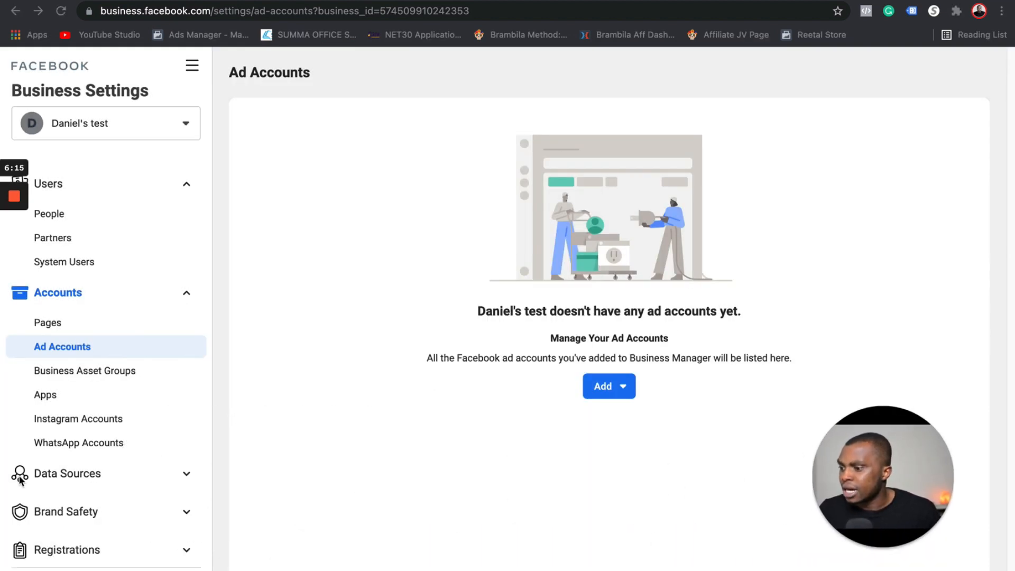
left_click(52, 323)
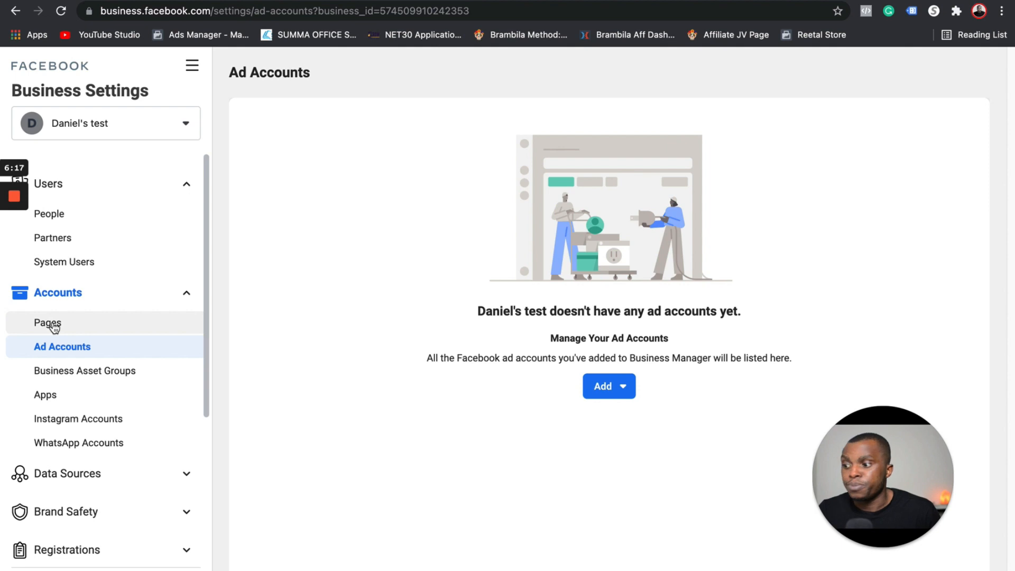
Show the Pages section's Add options: Add a Page, Request Access, Create a New Page
left_click(52, 323)
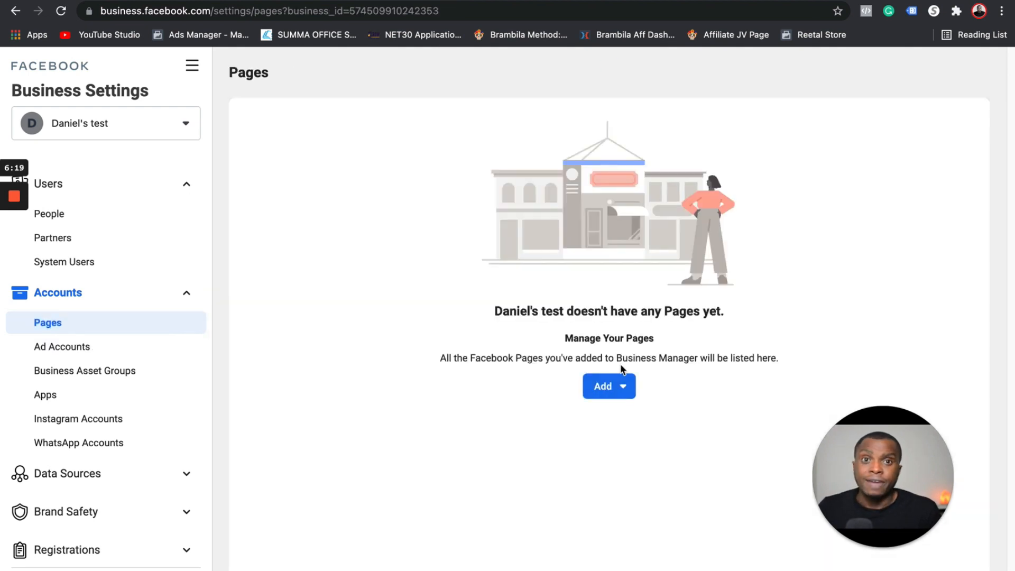
left_click(608, 387)
left_click_drag(872, 496, 278, 503)
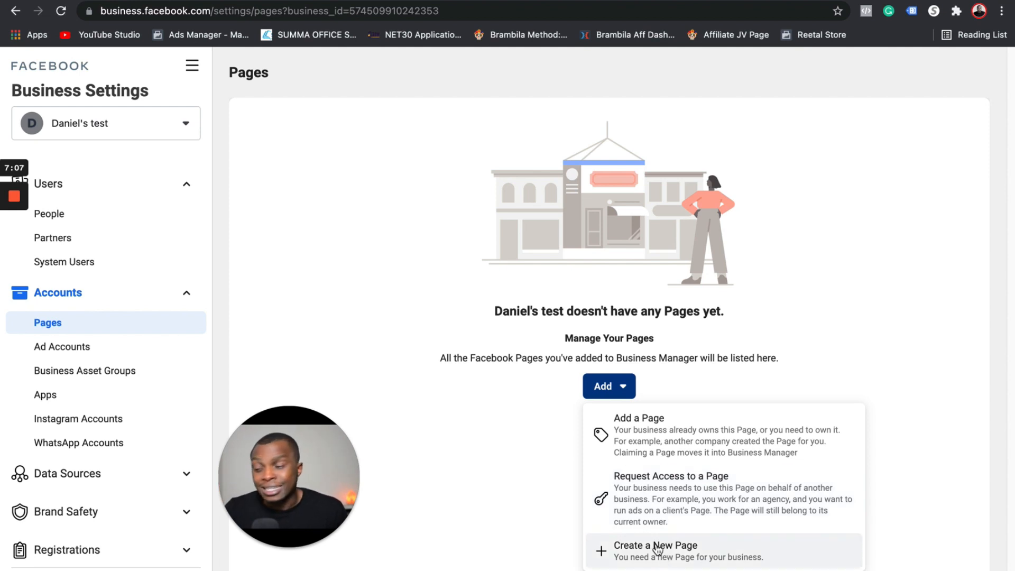
left_click(189, 294)
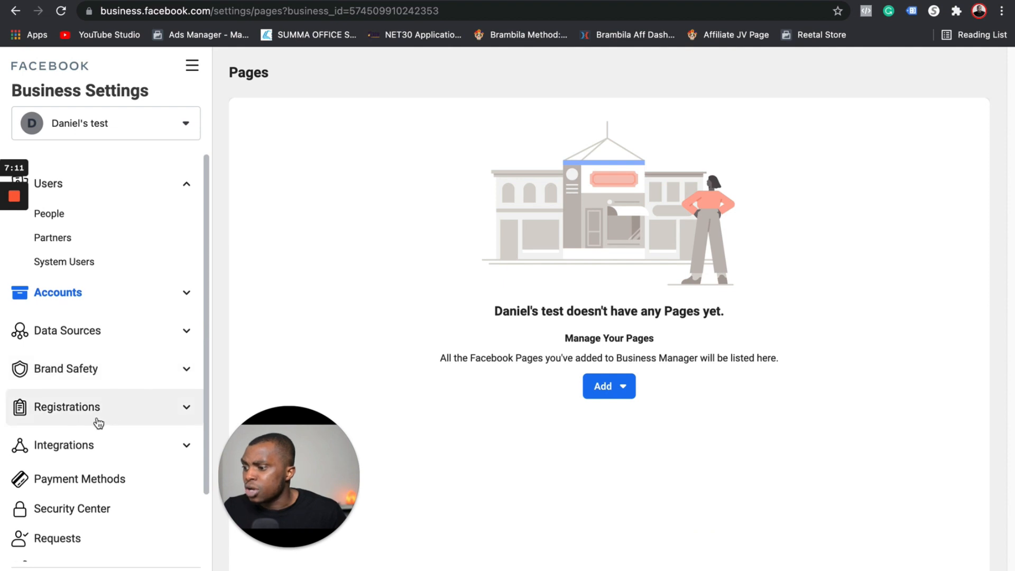
Scroll the Business Settings sidebar and open the business name dropdown
scroll(80, 415, "down", 3)
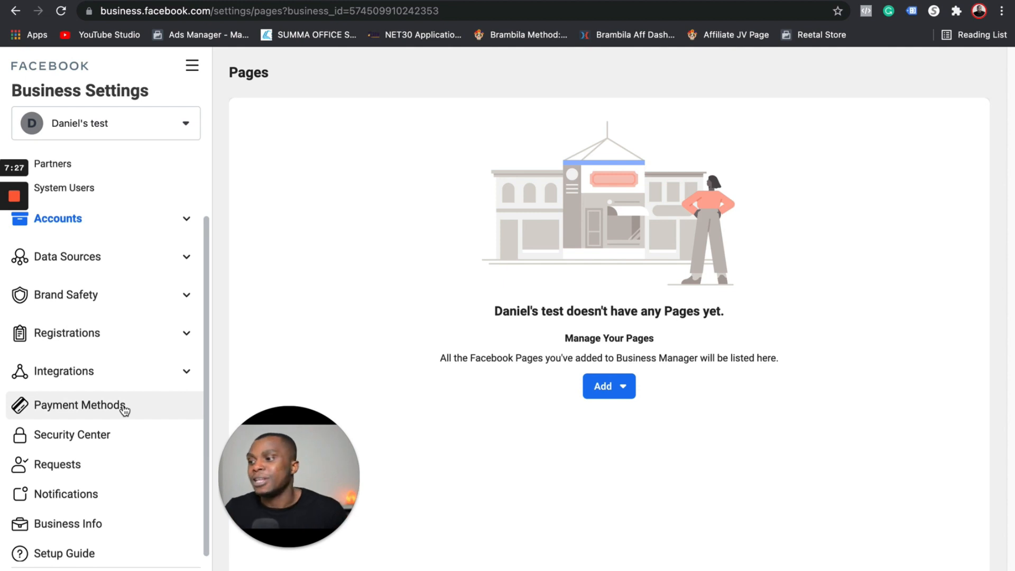
left_click(138, 125)
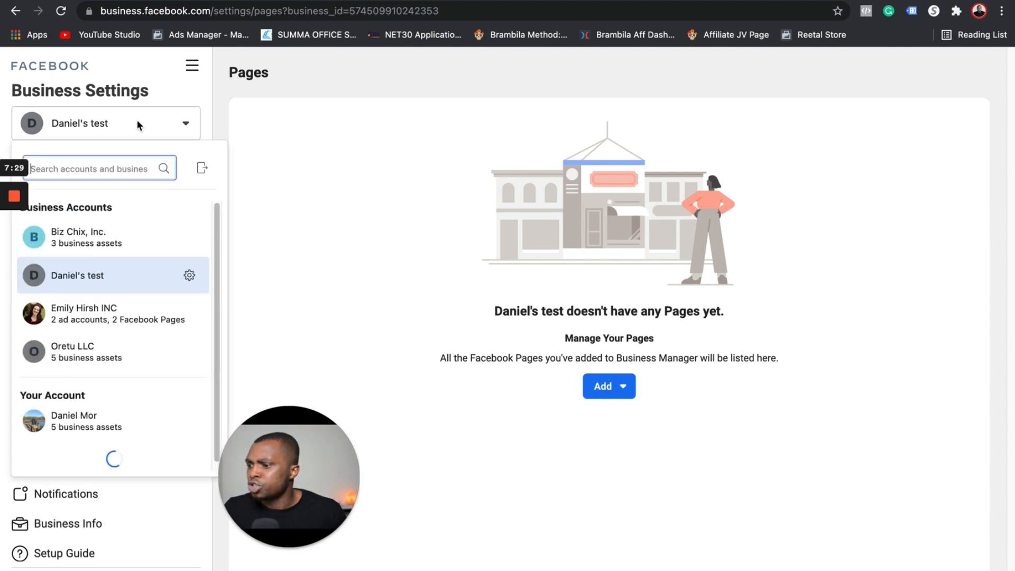
Switch to the personal account's Ads Manager, showing six Account Error campaigns, and open All Tools
left_click(83, 429)
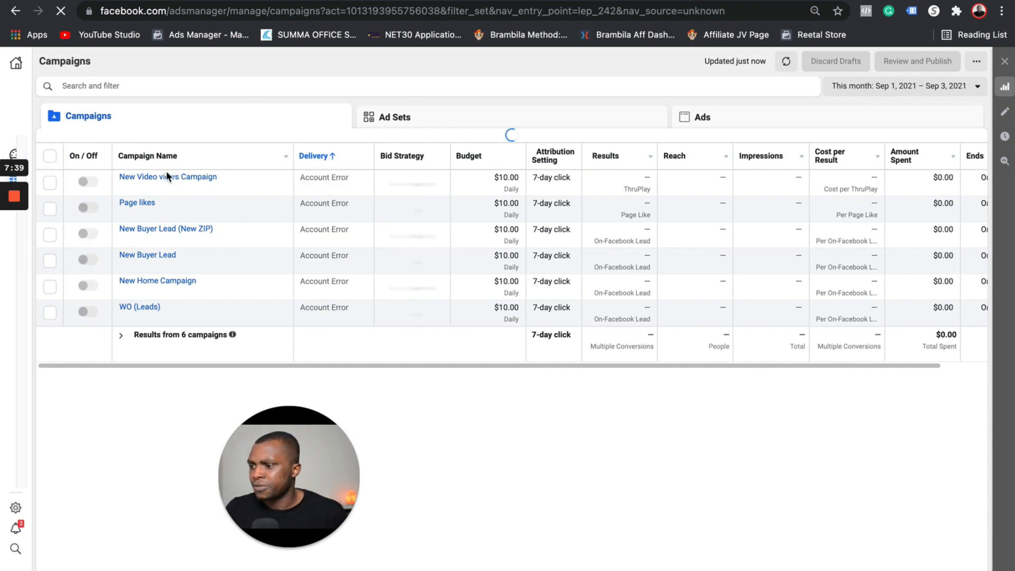
left_click(15, 90)
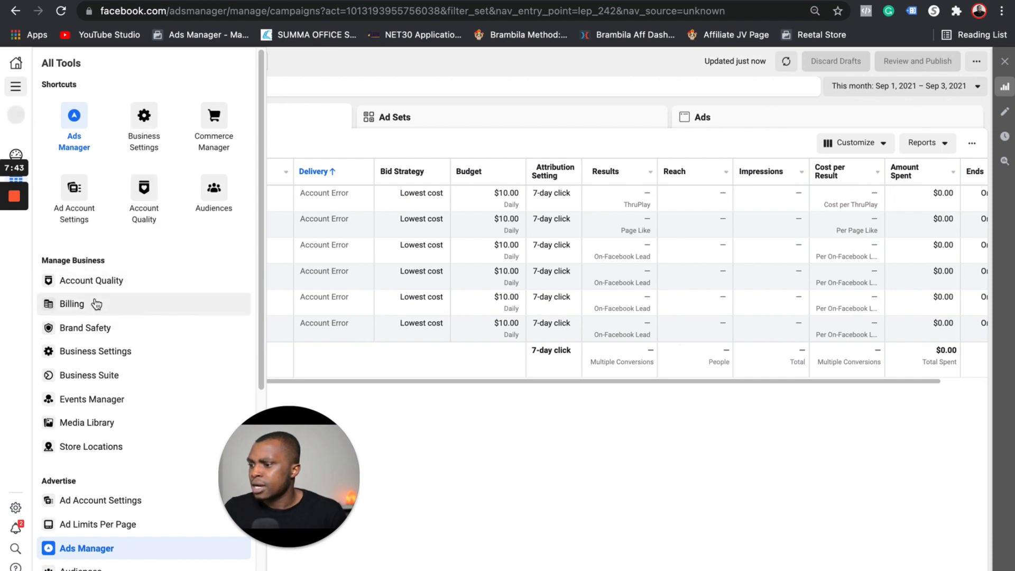
Browse the Manage Business, Advertise, and Analyze and Report tools, then return to Business Home
scroll(124, 345, "down", 1)
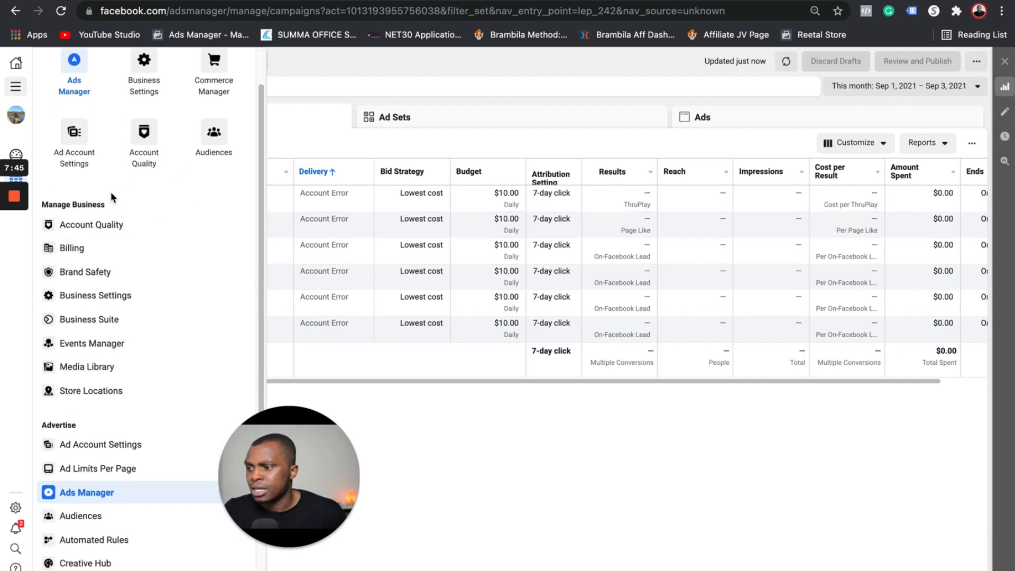
scroll(82, 275, "up", 1)
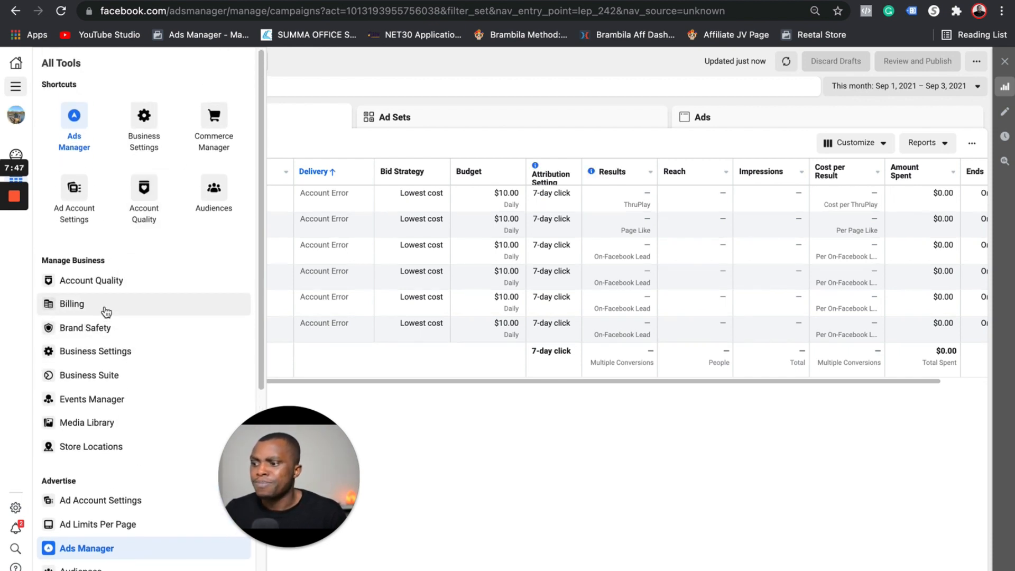
scroll(102, 351, "down", 5)
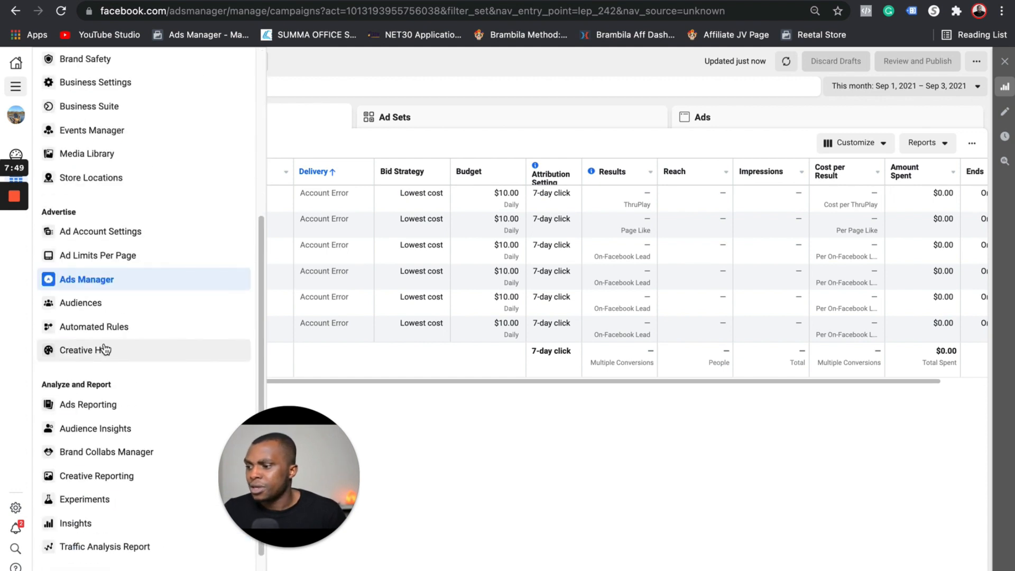
mouse_move(17, 149)
left_click(15, 86)
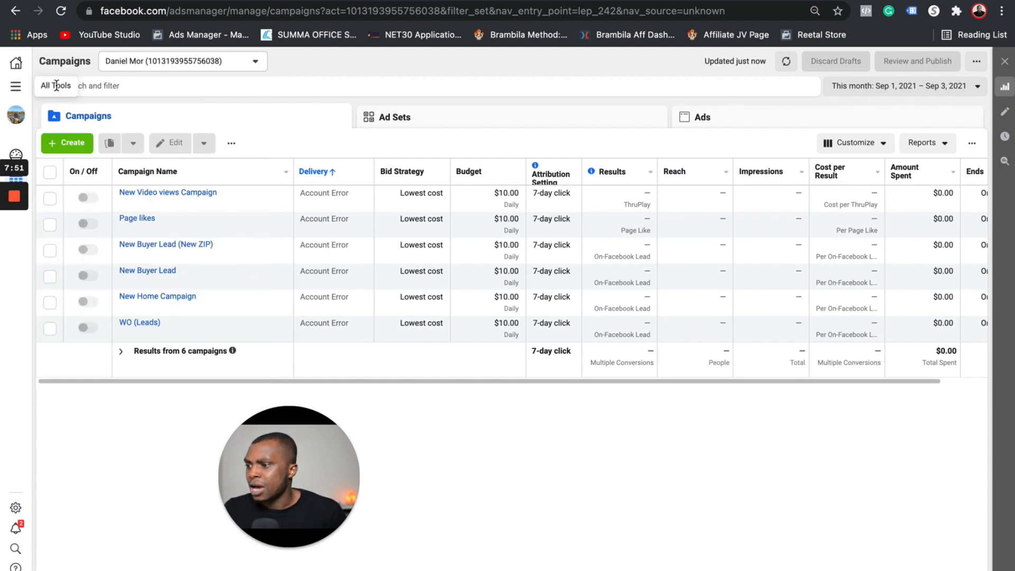
left_click(16, 86)
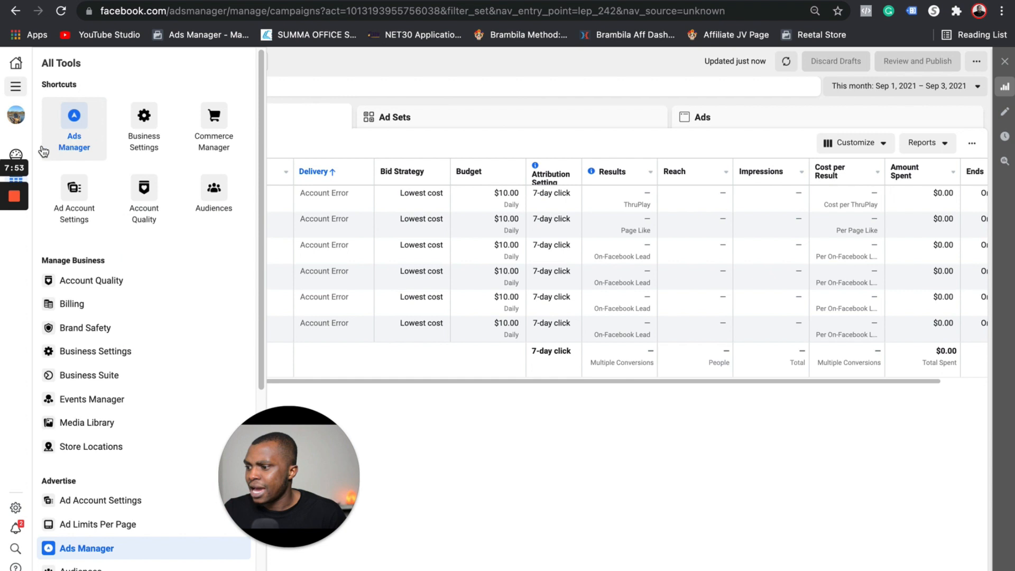
left_click(16, 88)
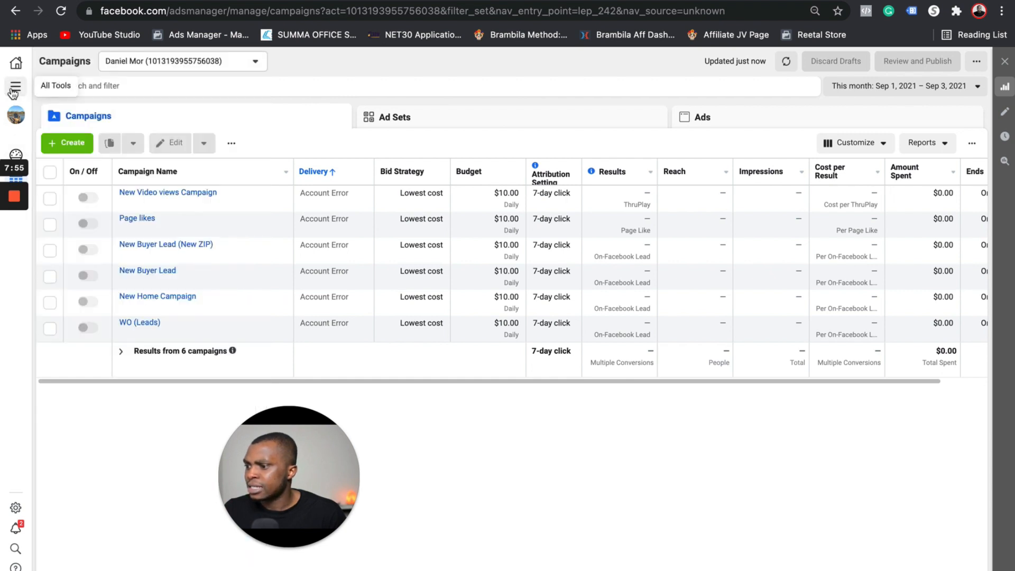
left_click(17, 88)
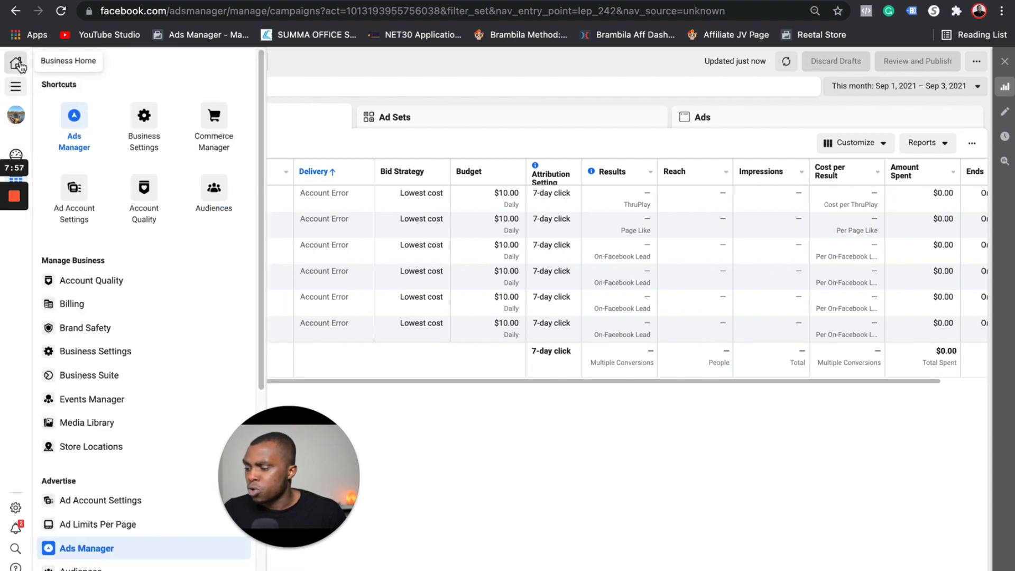
left_click(23, 65)
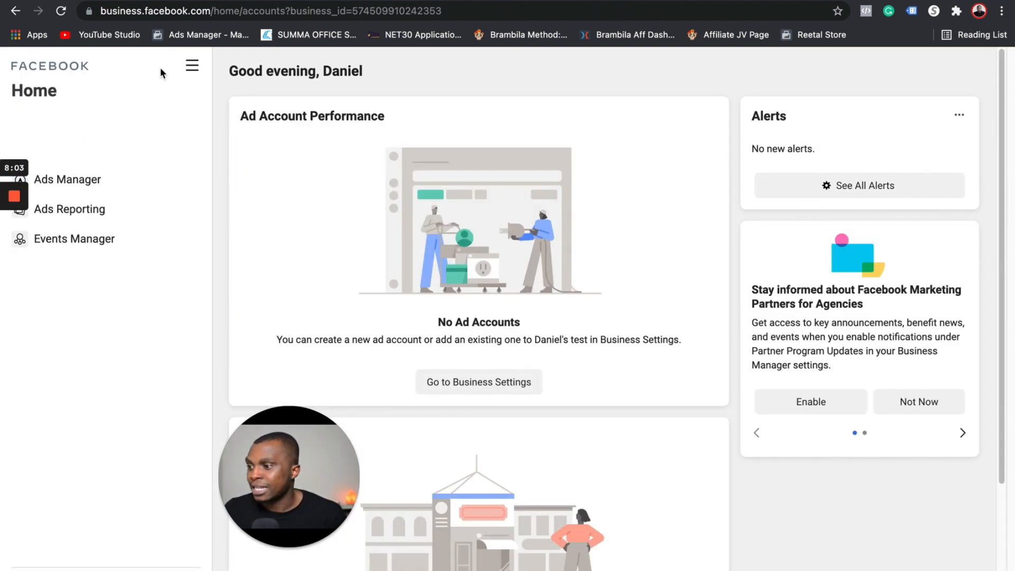
Switch to the Biz Chix, Inc. business and open its Ads Manager with 68 campaigns
left_click(184, 66)
left_click(125, 120)
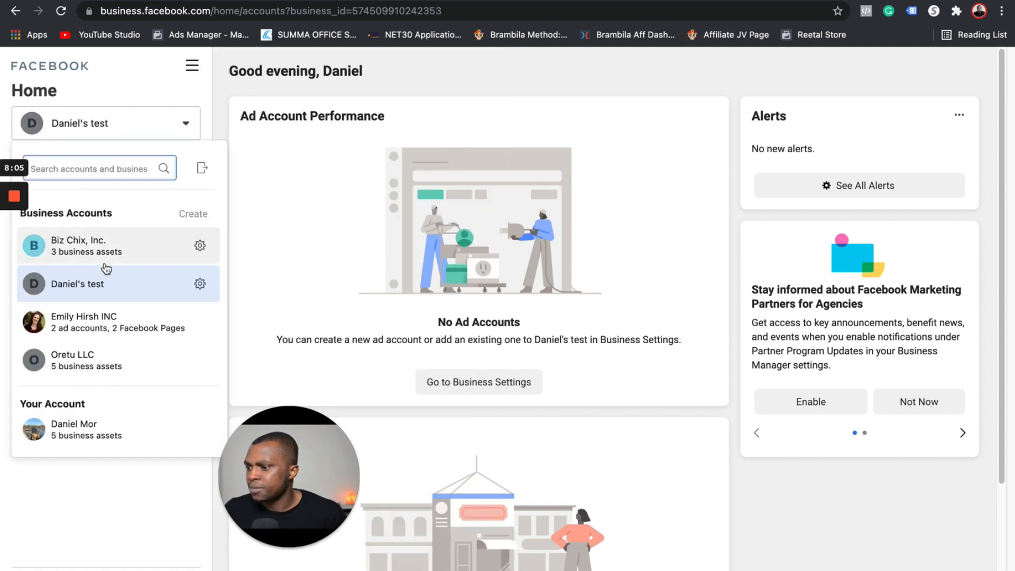
left_click(92, 249)
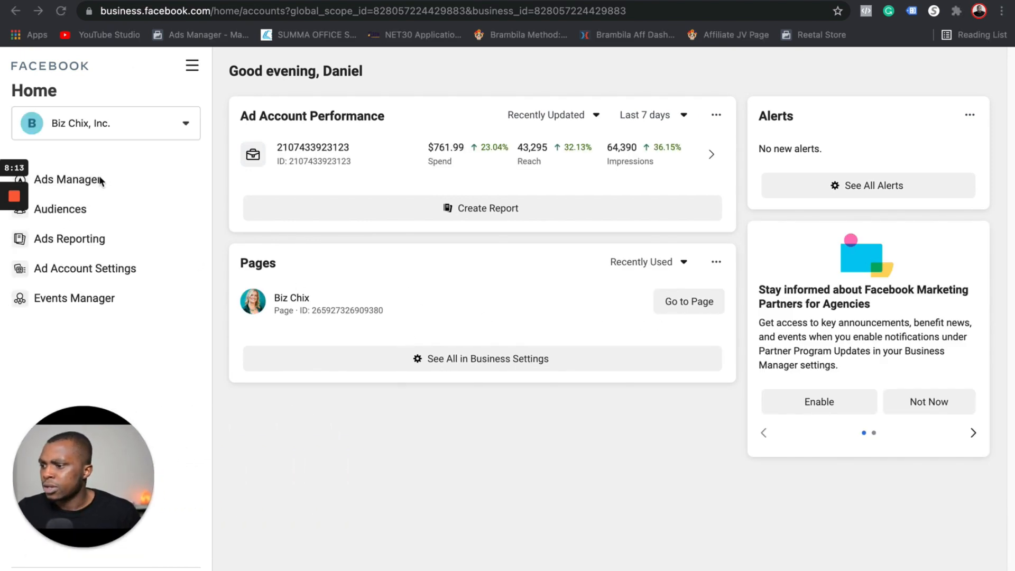
left_click(81, 180)
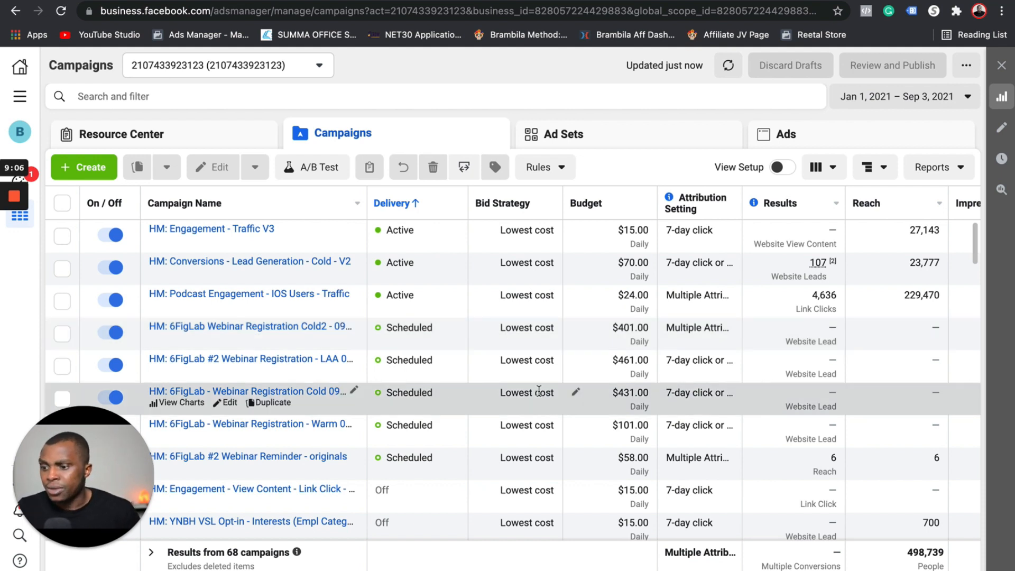
Review Biz Chix campaigns' Reach and Amount Spent columns, then list the 134 Ad Sets
scroll(432, 406, "down", 1)
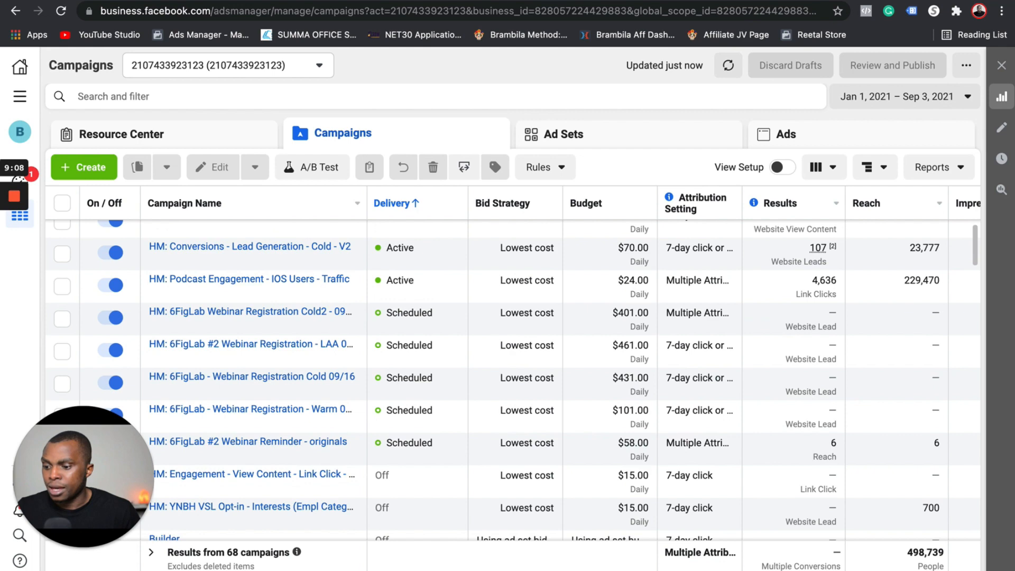
scroll(675, 378, "right", 10)
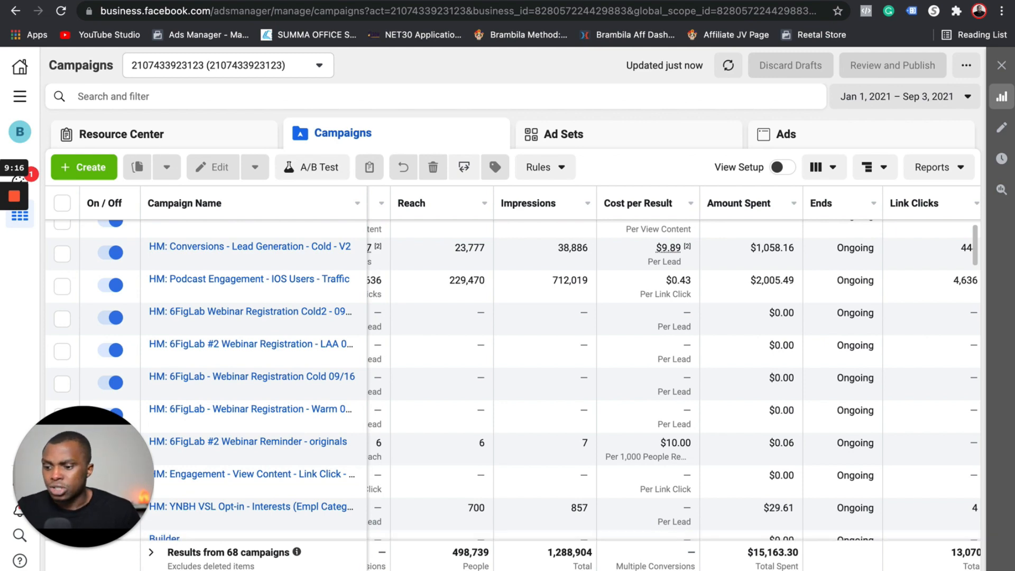
scroll(674, 379, "right", 1)
scroll(675, 379, "left", 5)
scroll(269, 295, "up", 1)
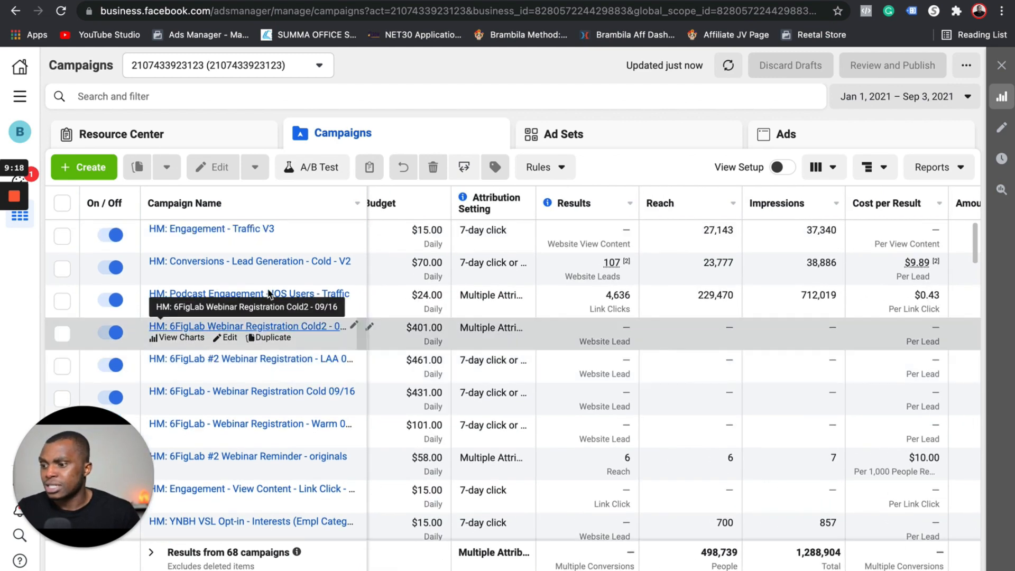
left_click(630, 135)
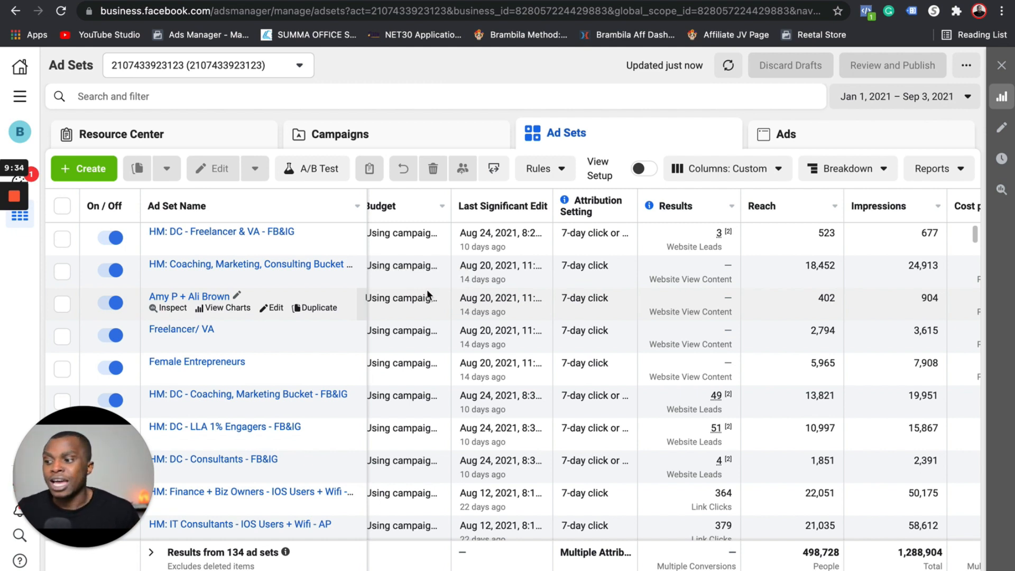
Go from Ads Manager Campaigns back to the test business Home, which lists no ad accounts
left_click(64, 208)
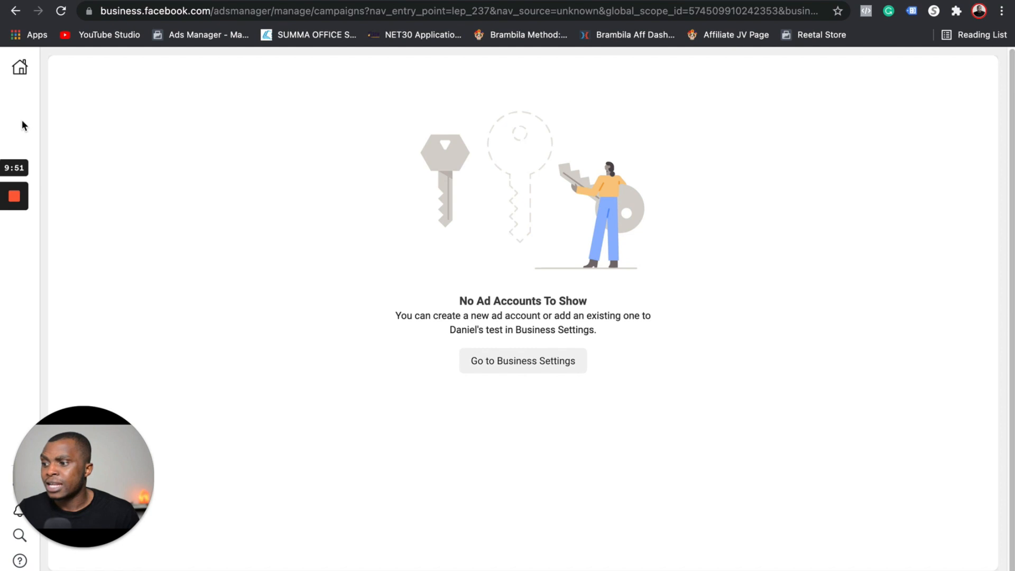
left_click(19, 67)
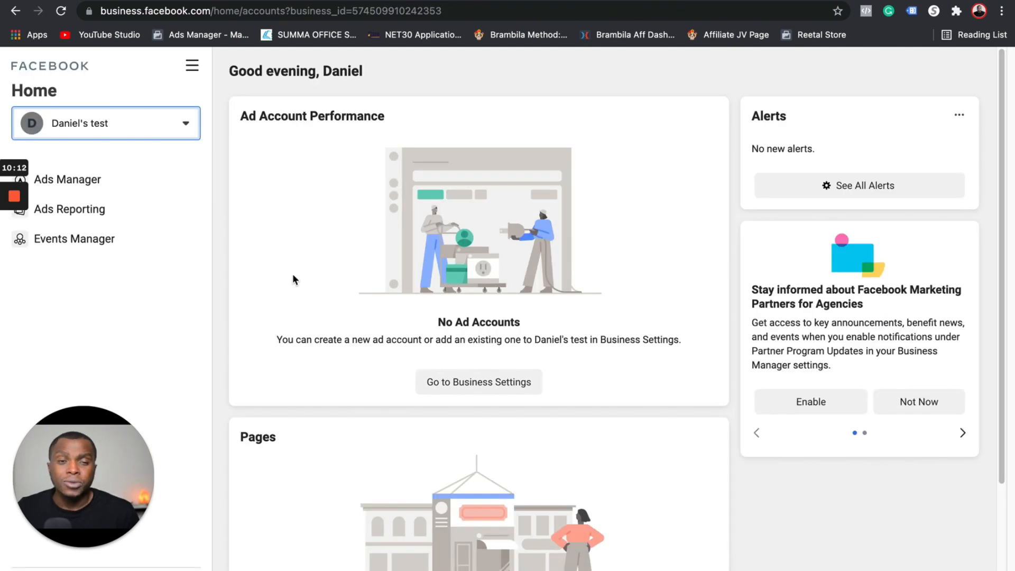